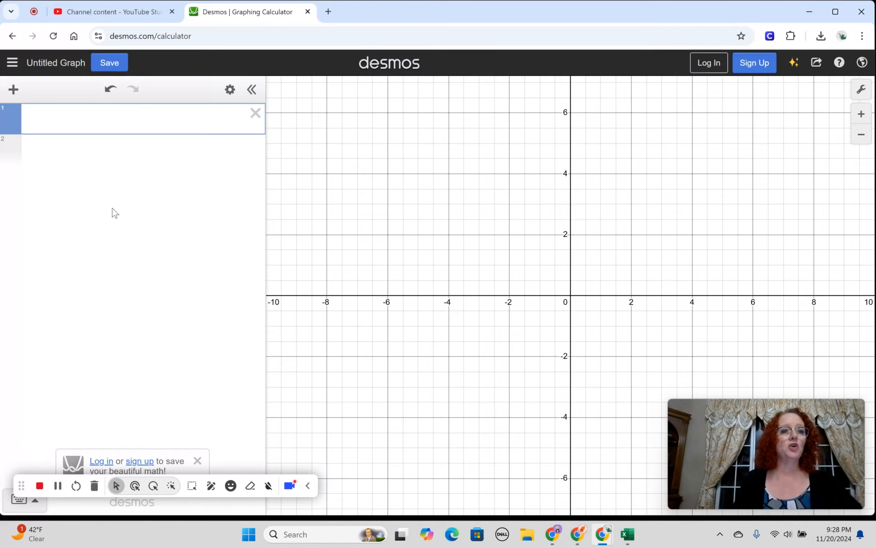
# - Add a table with the points (2, 6) and (3, 8) in the x₁ and y₁ columns
pyautogui.click(13, 90)
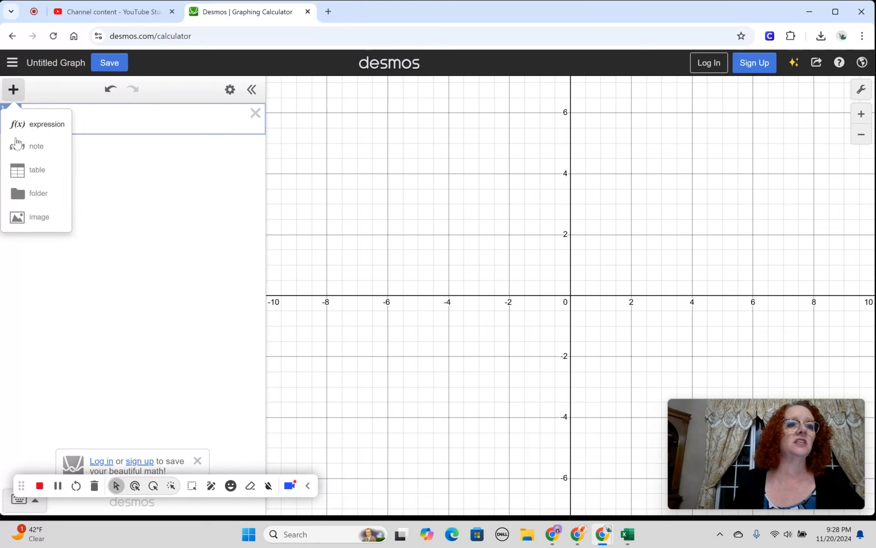
pyautogui.click(48, 172)
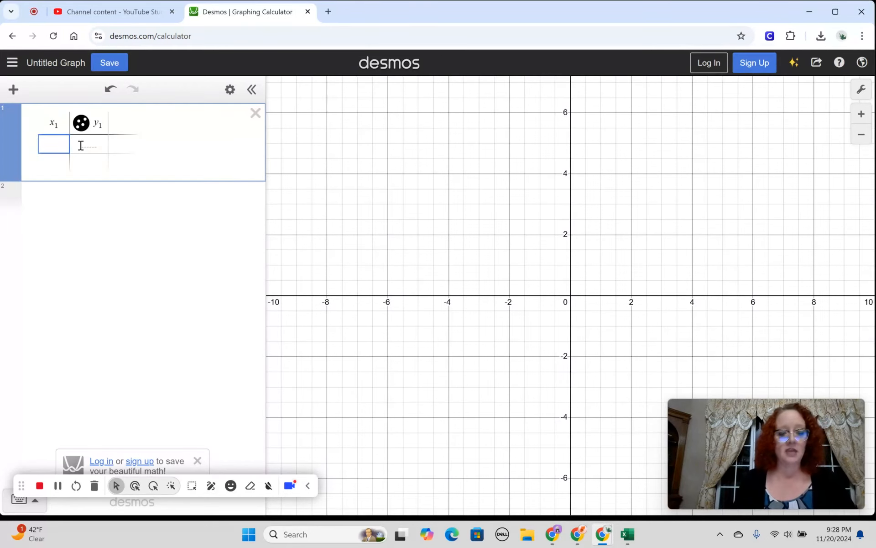
pyautogui.write('2')
pyautogui.click(81, 145)
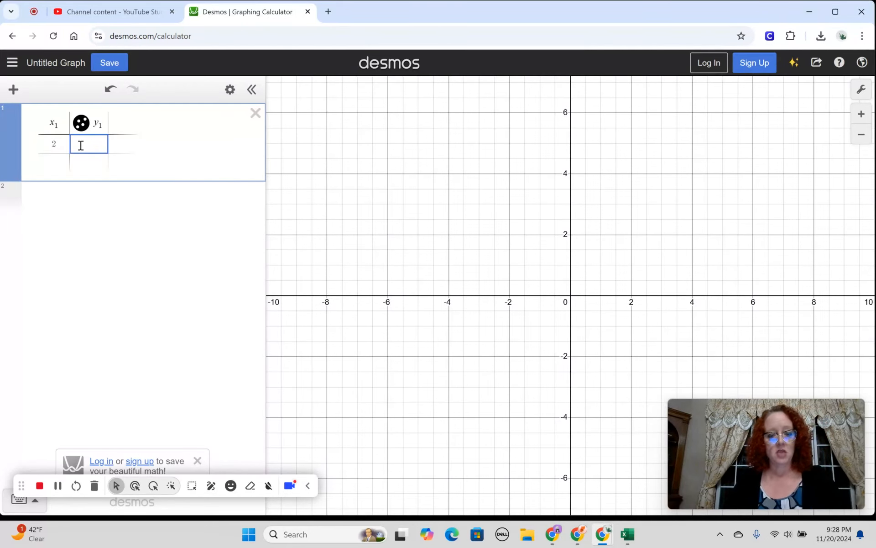
pyautogui.write('6')
pyautogui.press('Return')
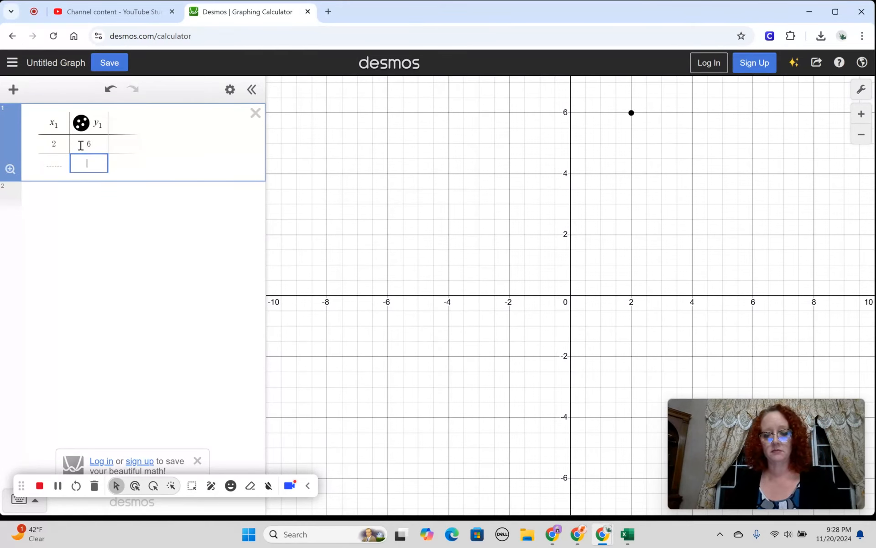
pyautogui.write('8')
pyautogui.press('Left')
pyautogui.press('Left')
pyautogui.write('3')
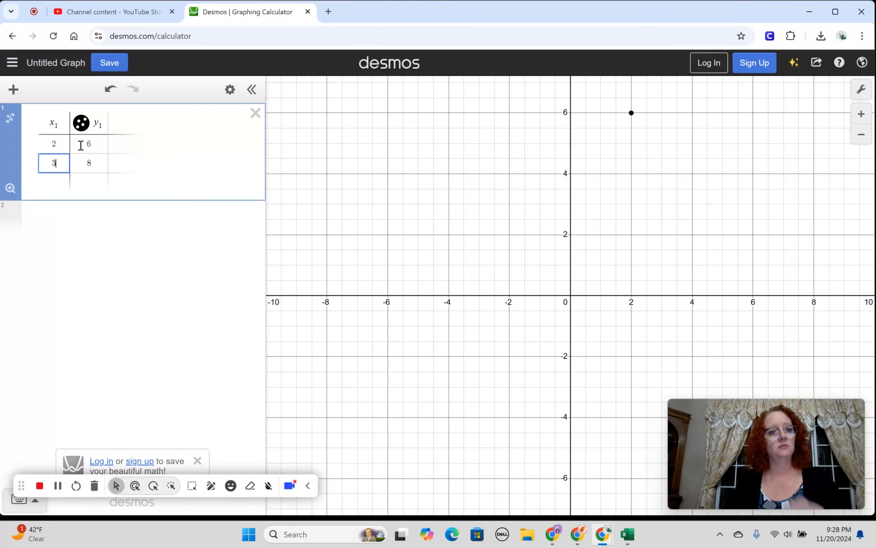
# - Fit a linear regression to the table data with the expression y₁ ~ mx₁ + b
pyautogui.click(117, 217)
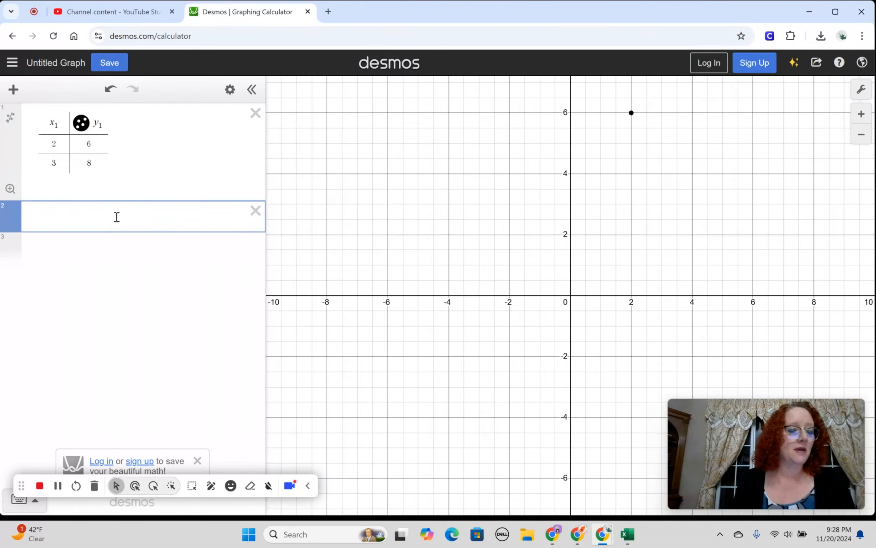
pyautogui.write('y')
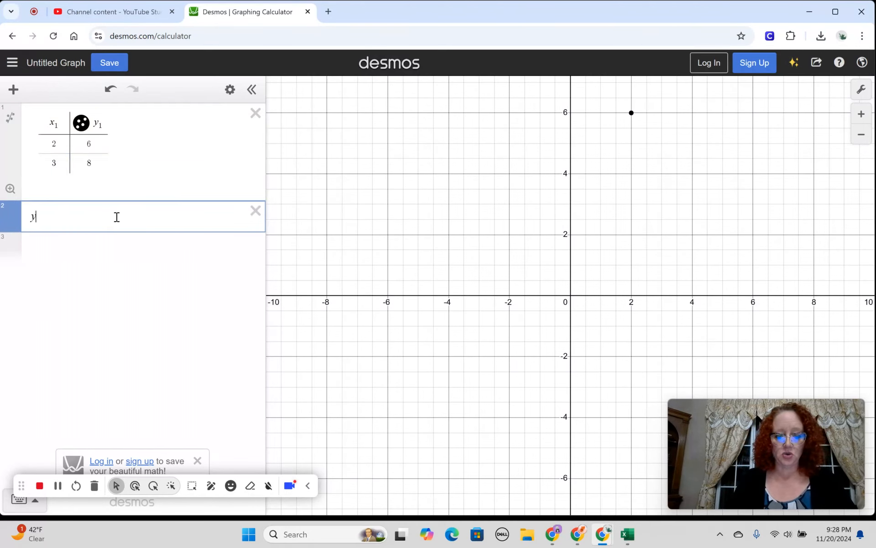
pyautogui.write('_1')
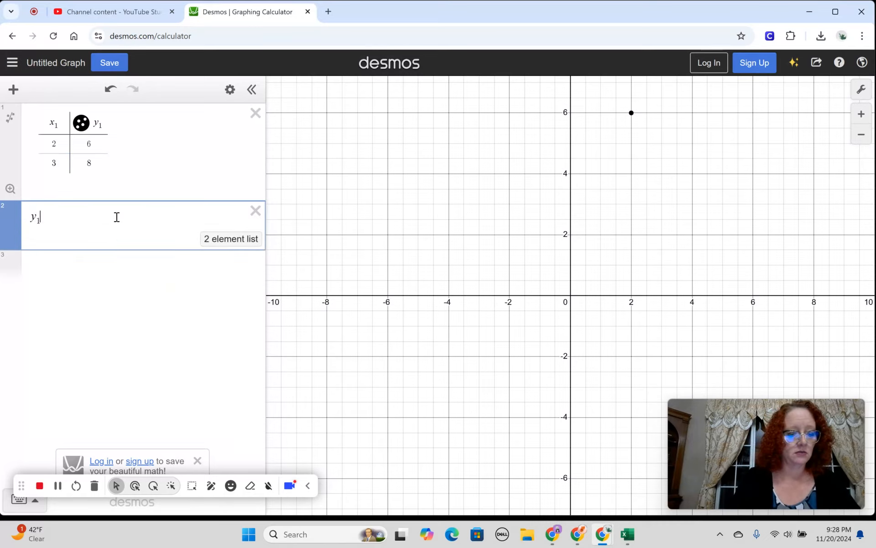
pyautogui.write('~')
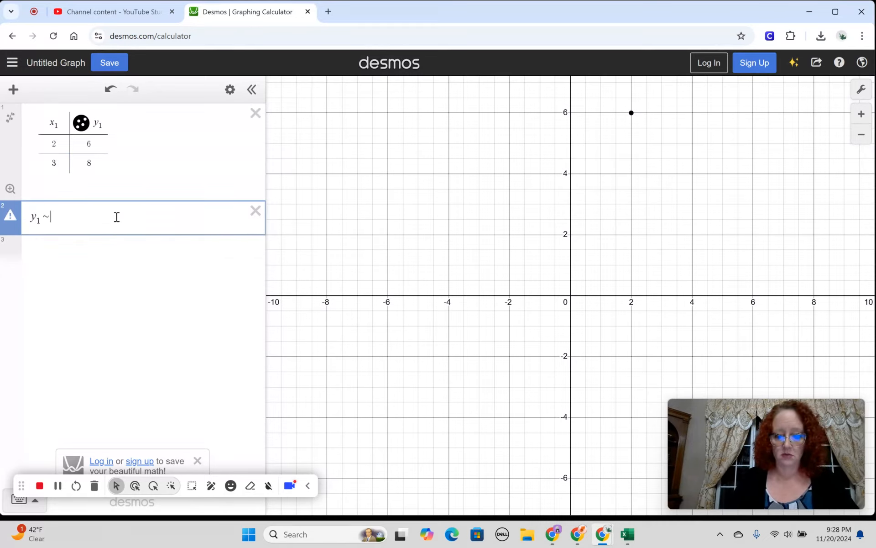
pyautogui.write('mx_1')
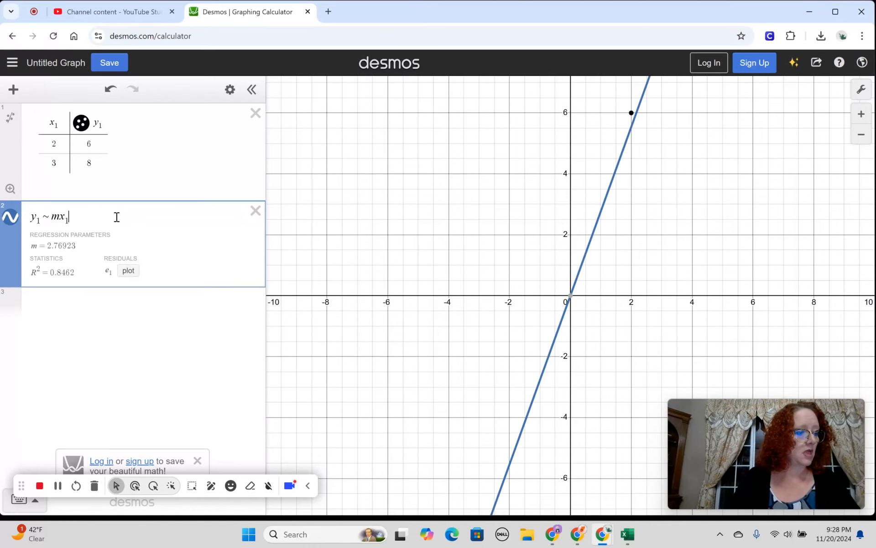
pyautogui.write('+b')
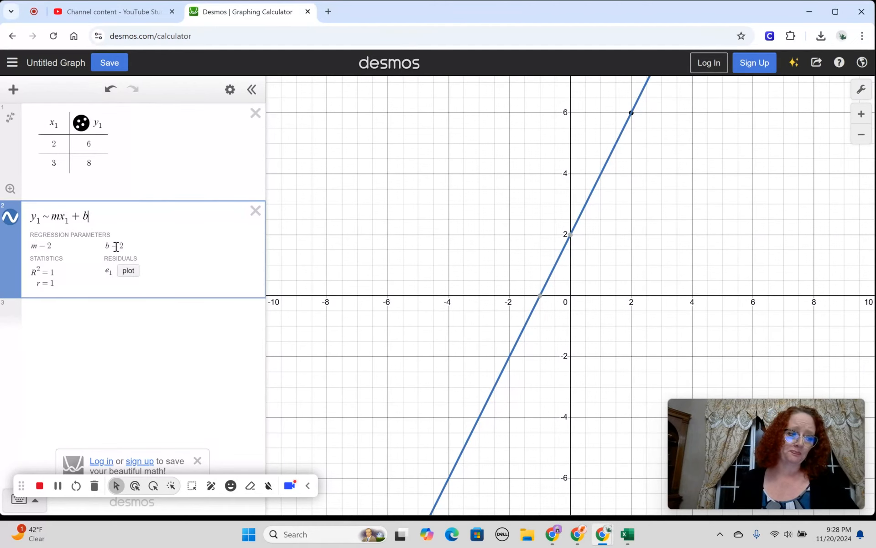
# - Graph y = ax + 5 as a new expression with a slider for a, and set a to 1.6
pyautogui.click(13, 89)
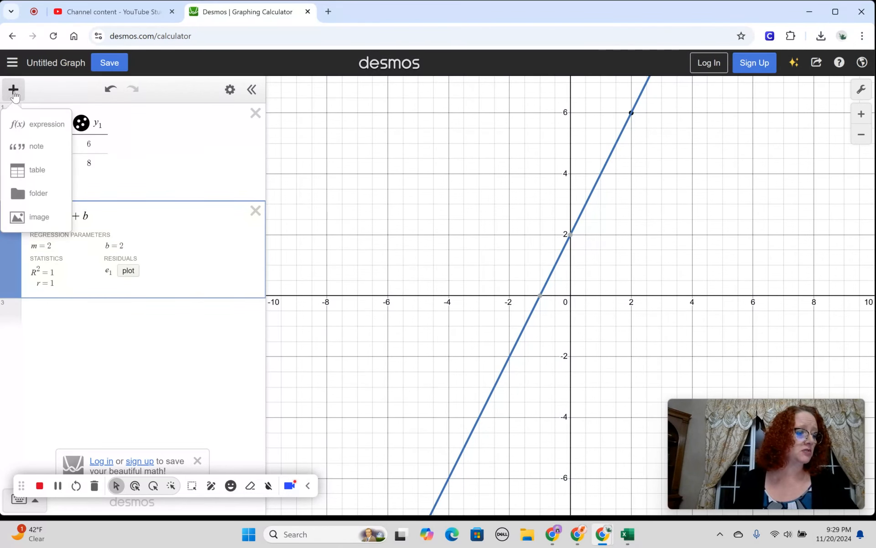
pyautogui.click(33, 123)
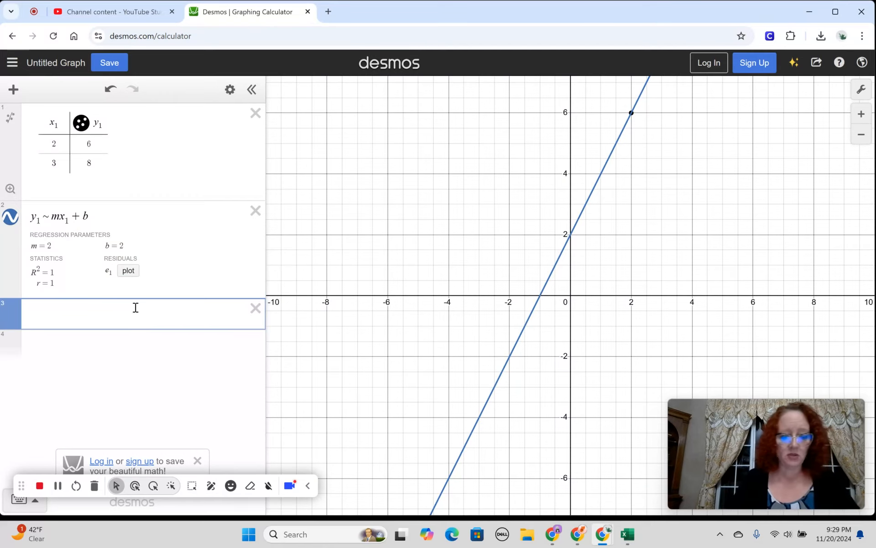
pyautogui.write('y=x')
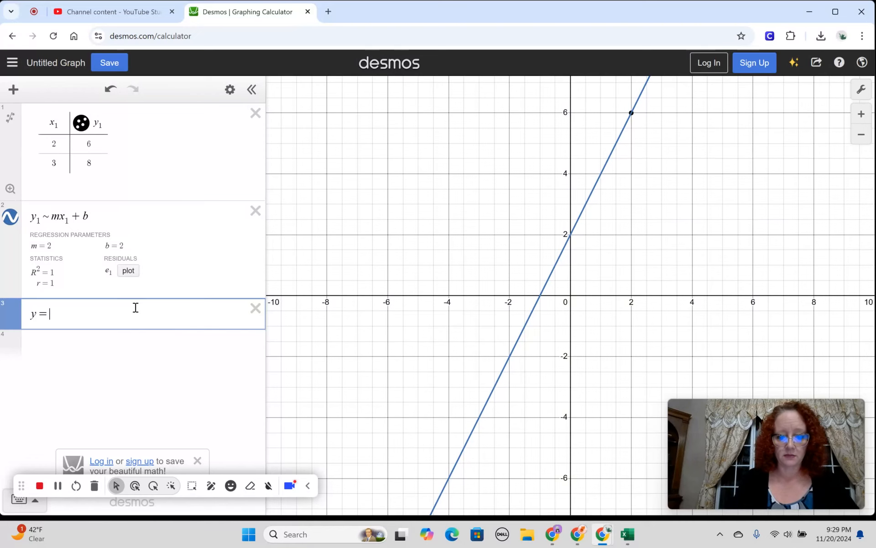
pyautogui.write('x+')
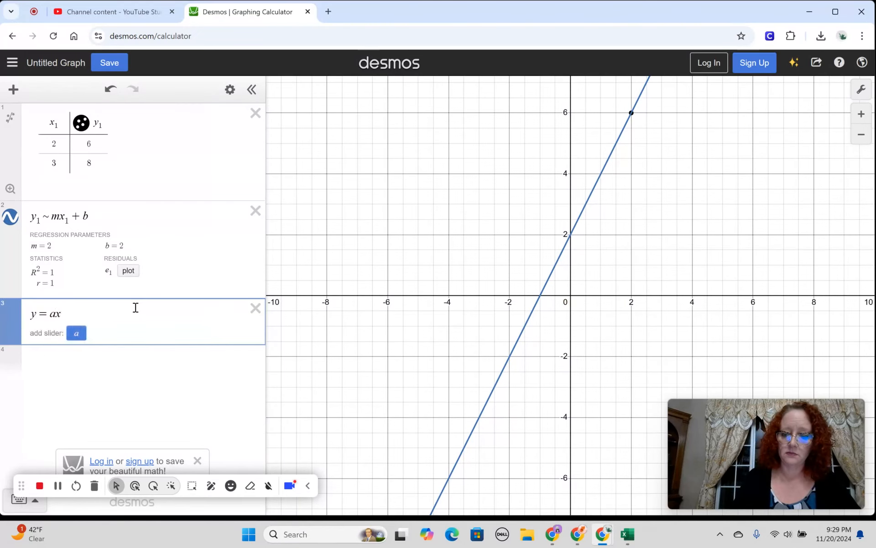
pyautogui.write('5')
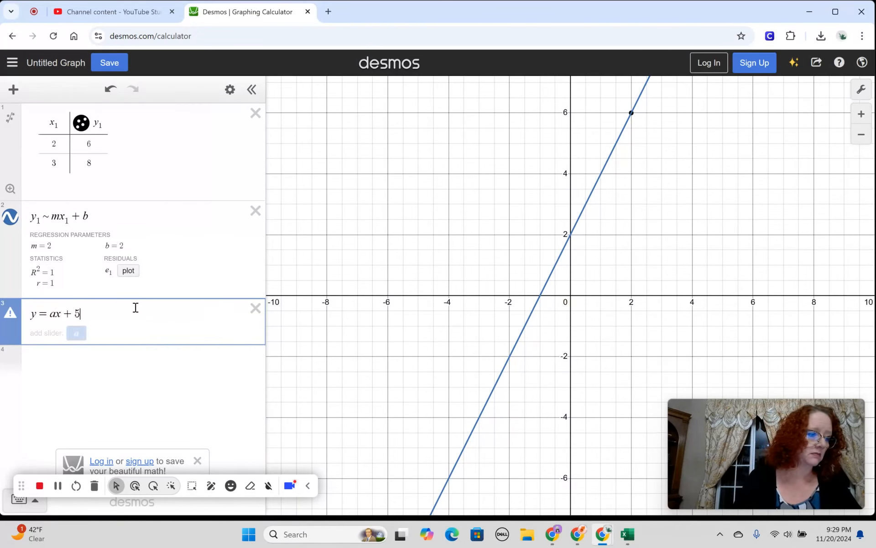
pyautogui.click(74, 334)
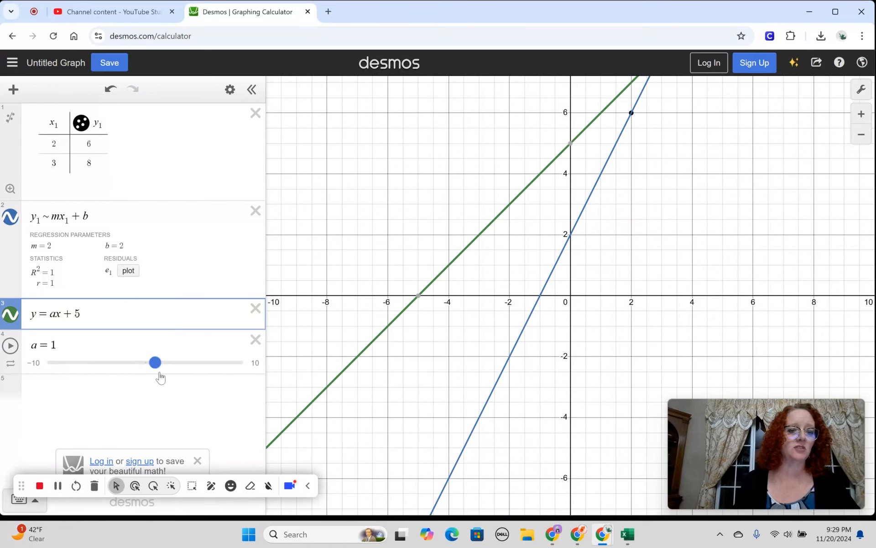
pyautogui.moveTo(156, 365)
pyautogui.mouseDown()
pyautogui.moveTo(117, 376)
pyautogui.moveTo(162, 355)
pyautogui.moveTo(180, 370)
pyautogui.moveTo(148, 363)
pyautogui.moveTo(161, 361)
pyautogui.mouseUp()
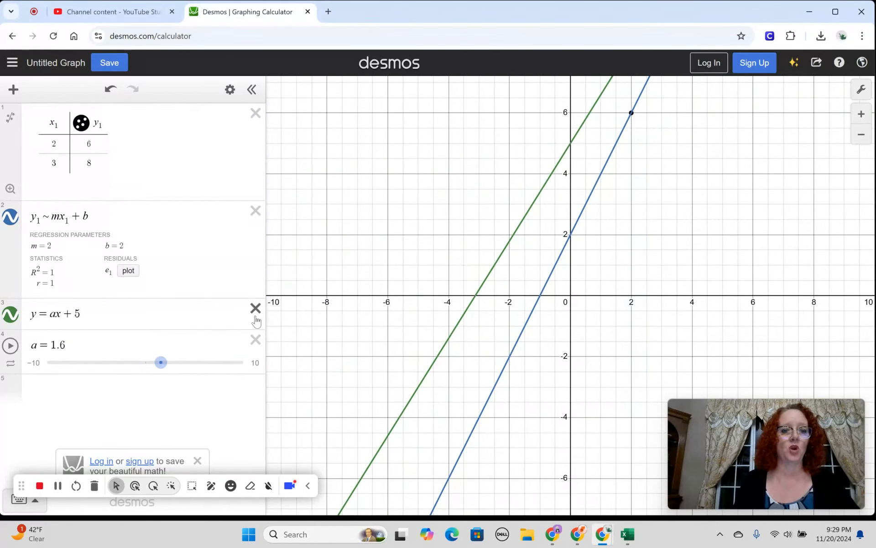
# - Delete the slider, the line equation, the regression and the table to clear the expression list
pyautogui.click(255, 340)
pyautogui.click(255, 308)
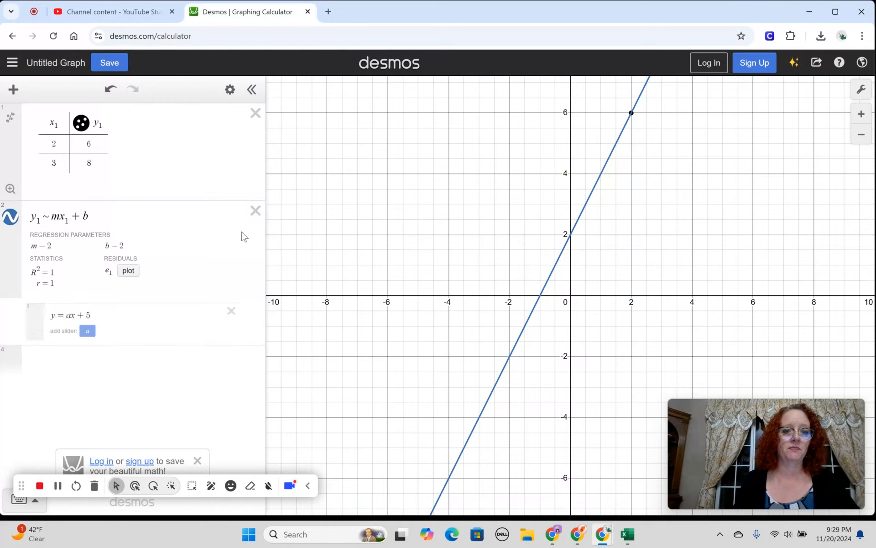
pyautogui.click(255, 210)
pyautogui.click(256, 114)
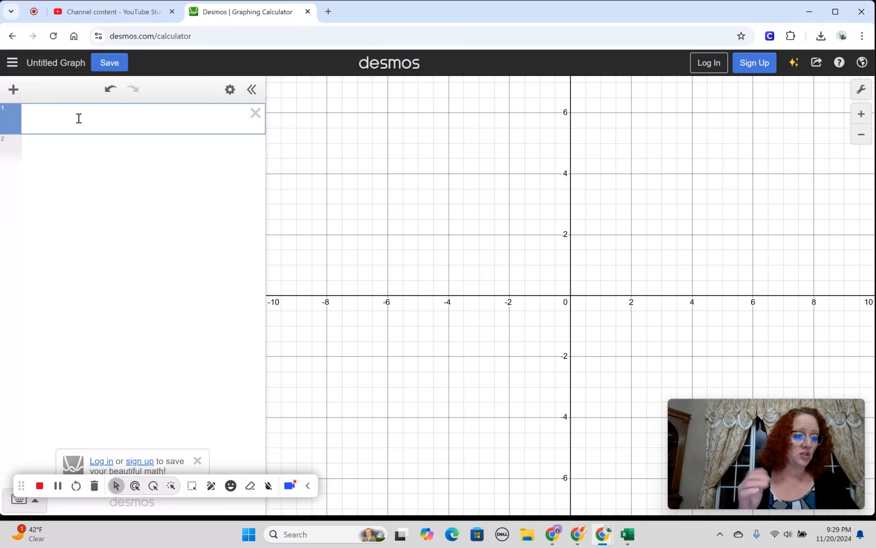
# - Graph the standard-form linear equation 2x − 5y = 9 in the first expression line
pyautogui.write('2x')
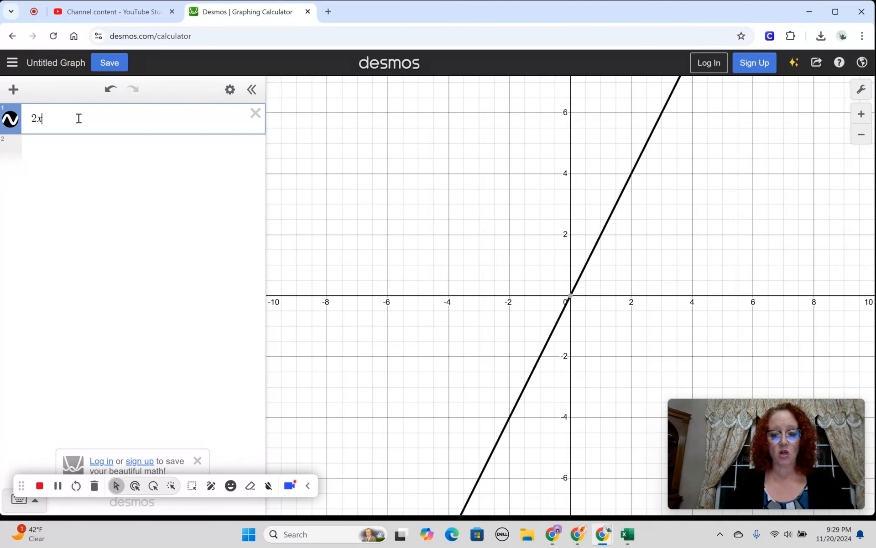
pyautogui.write('-5')
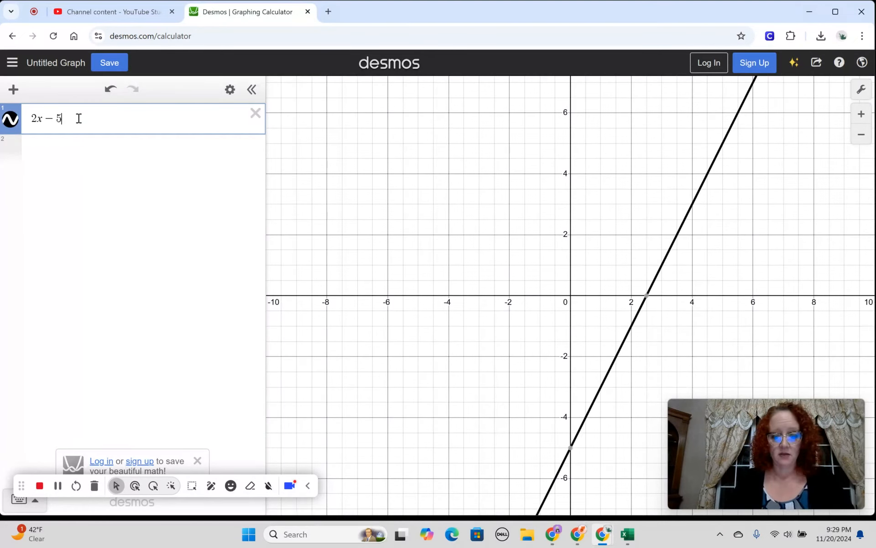
pyautogui.write('y=')
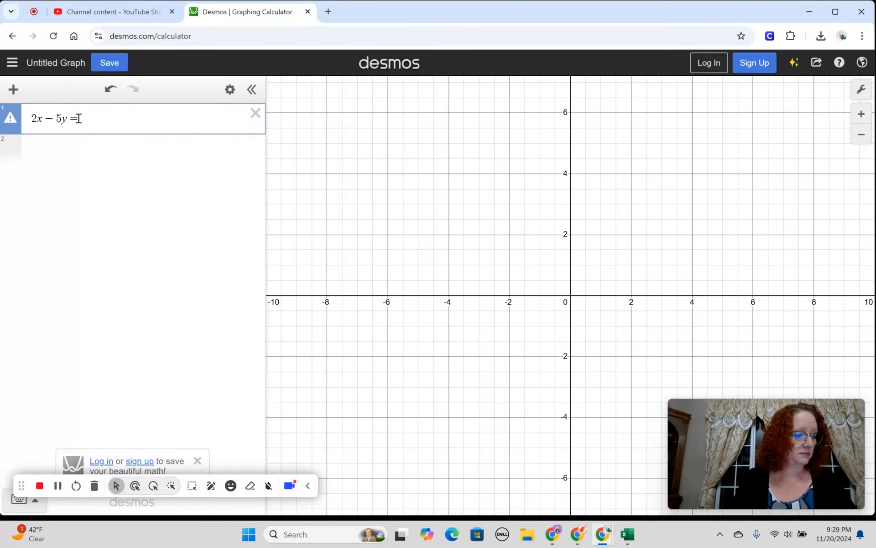
pyautogui.write('9')
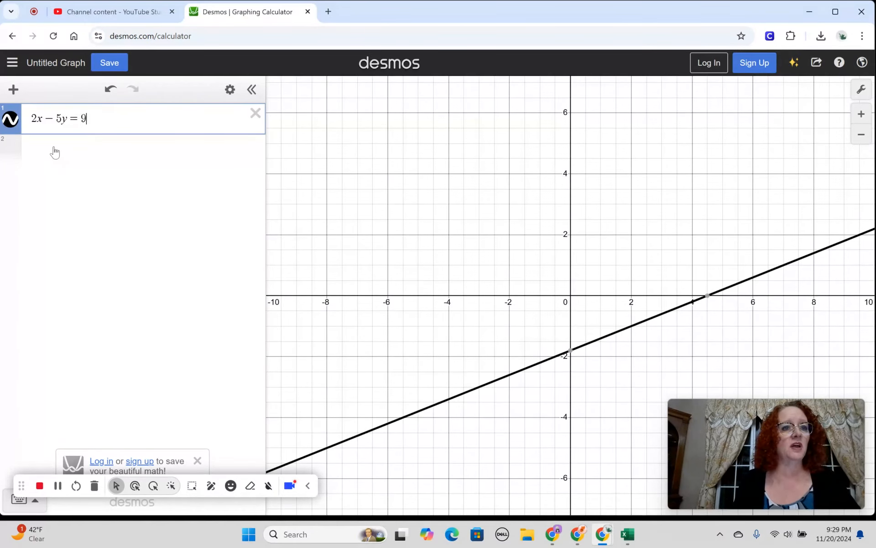
# - Graph the line y = 4x + 5 as the second equation of the system
pyautogui.click(19, 151)
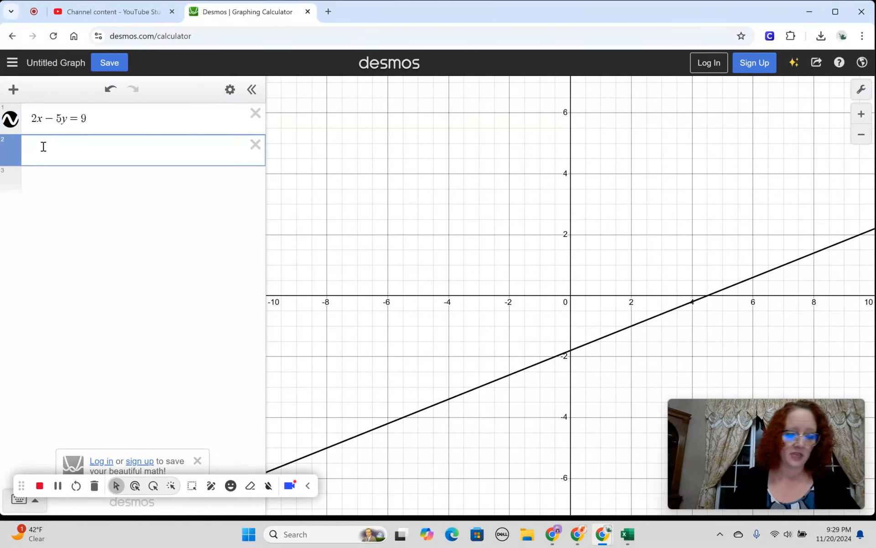
pyautogui.write('y')
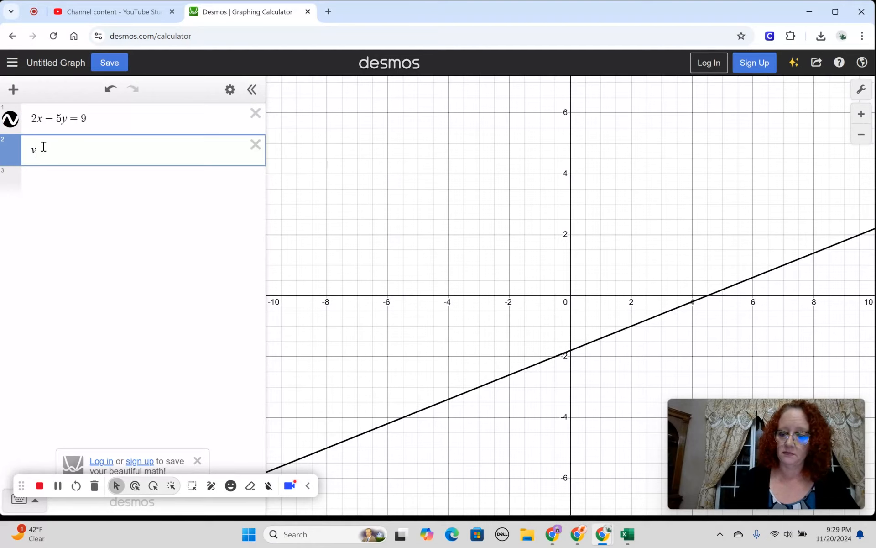
pyautogui.write('y')
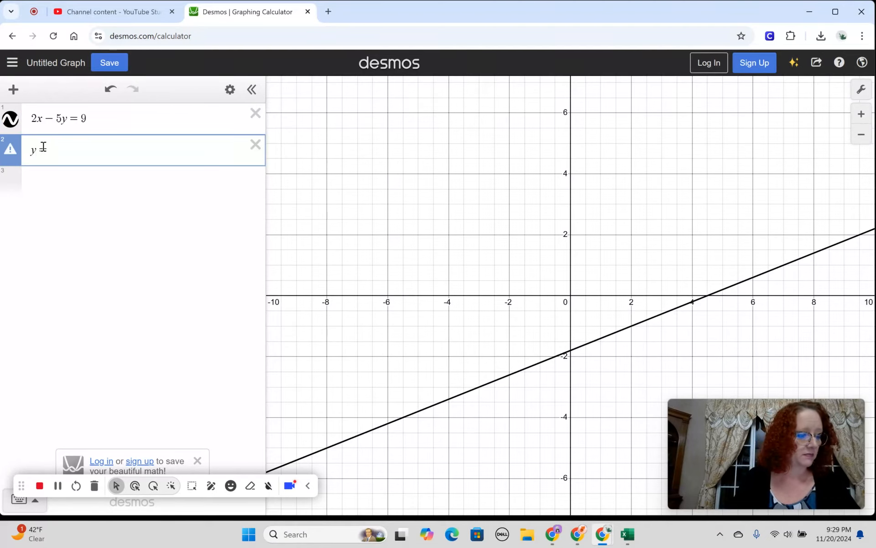
pyautogui.write('=4x+')
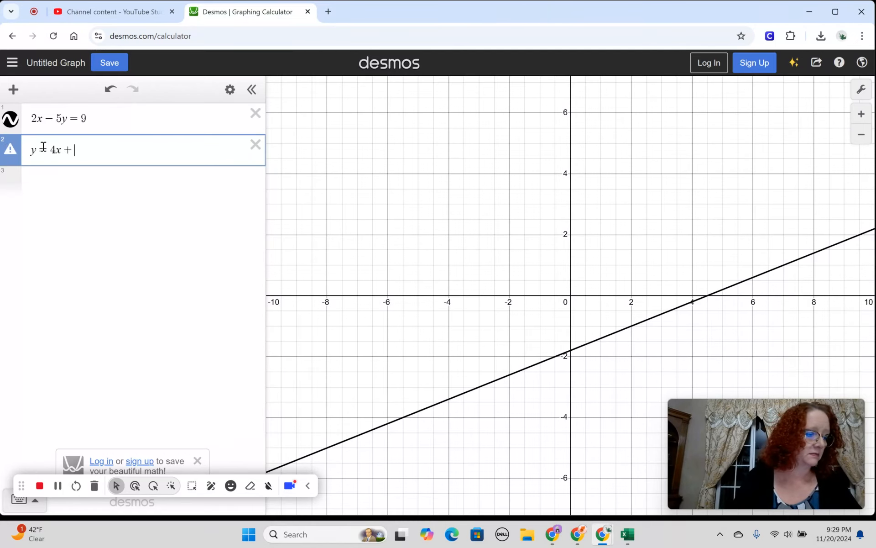
pyautogui.write('5')
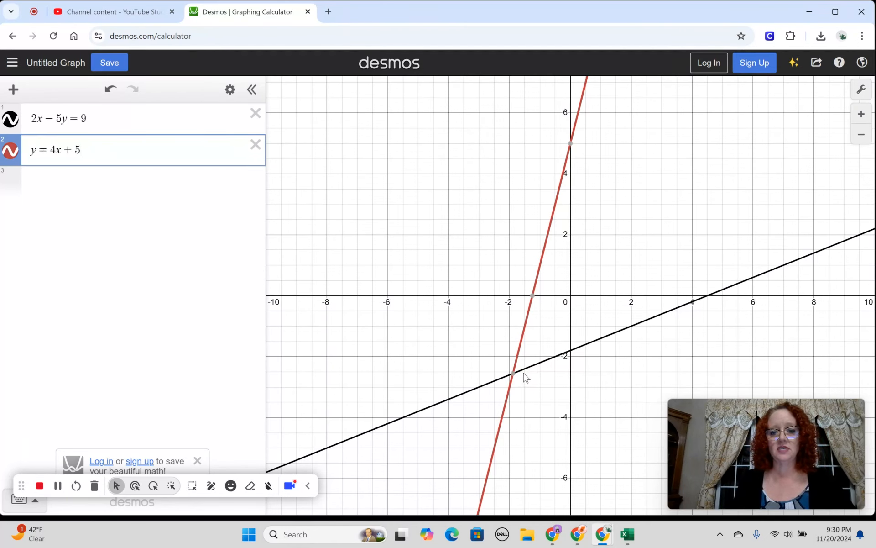
pyautogui.moveTo(513, 376)
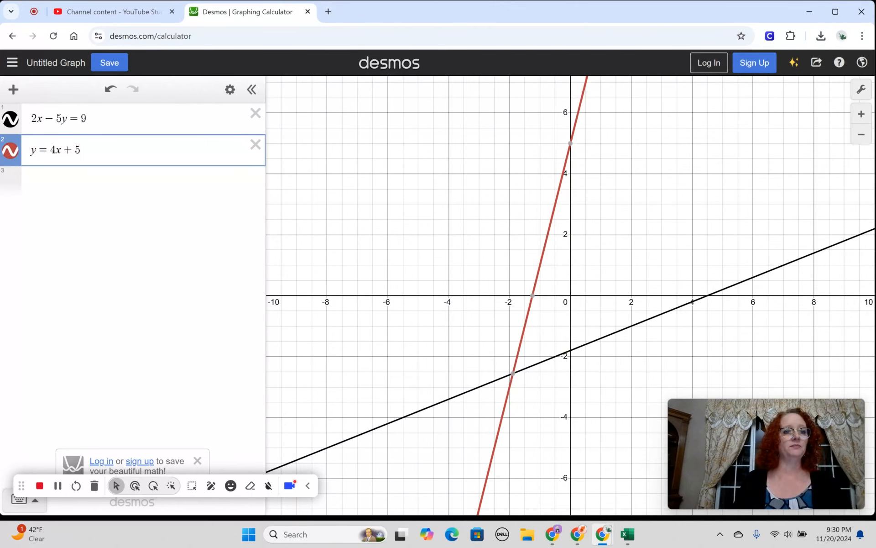
# - Replace the first equation, 2x − 5y = 9, with the inequality y < 2x − 6
pyautogui.click(154, 117)
pyautogui.hotkey('ctrl', 'a')
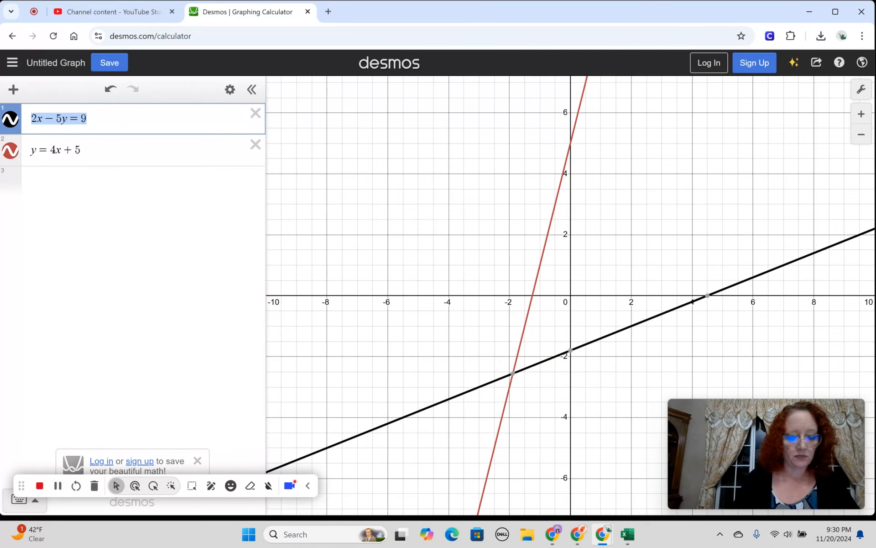
pyautogui.write('y')
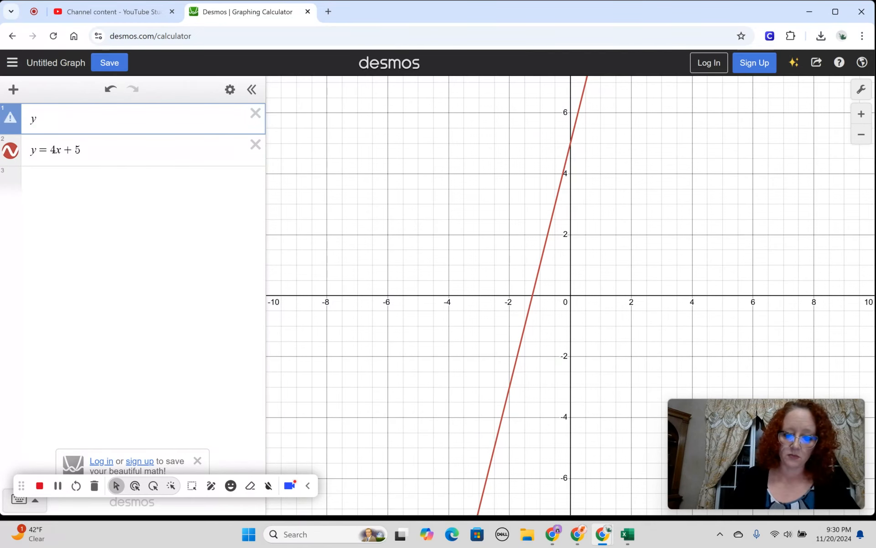
pyautogui.write('<')
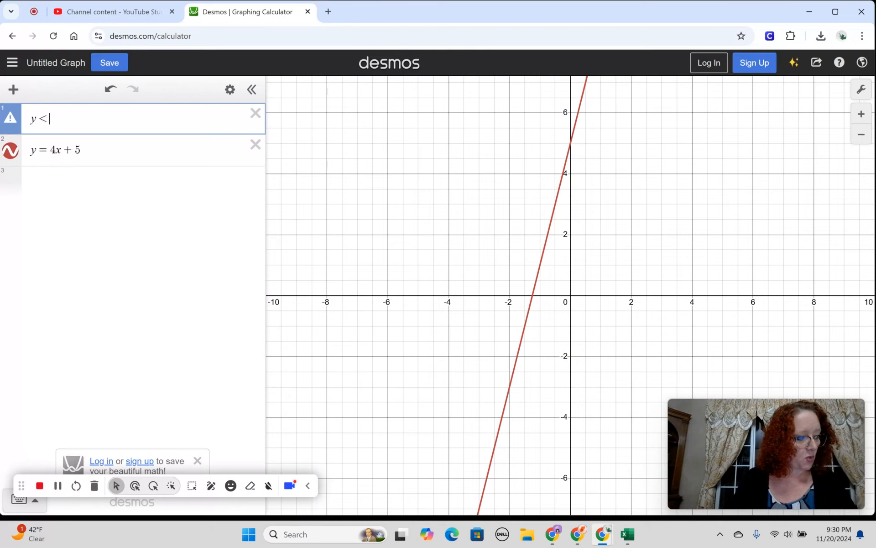
pyautogui.write('2x=')
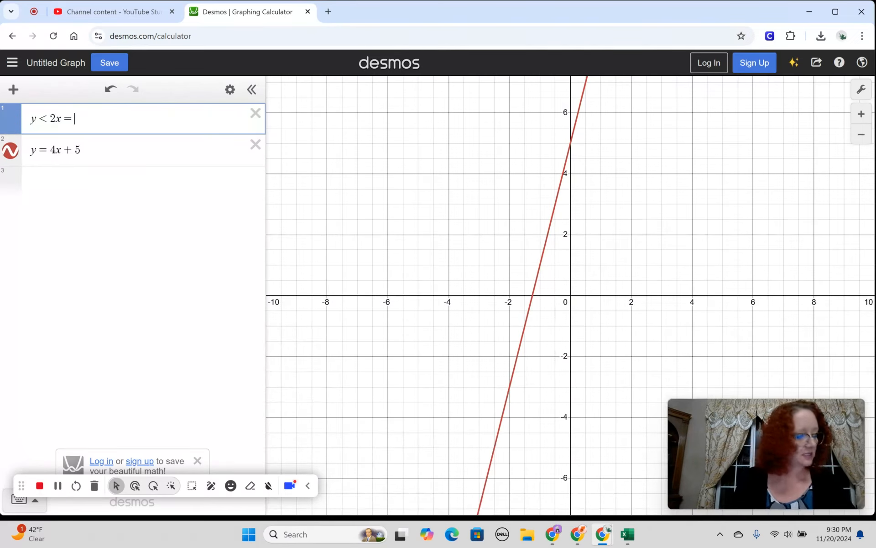
pyautogui.press('BackSpace')
pyautogui.write('- ')
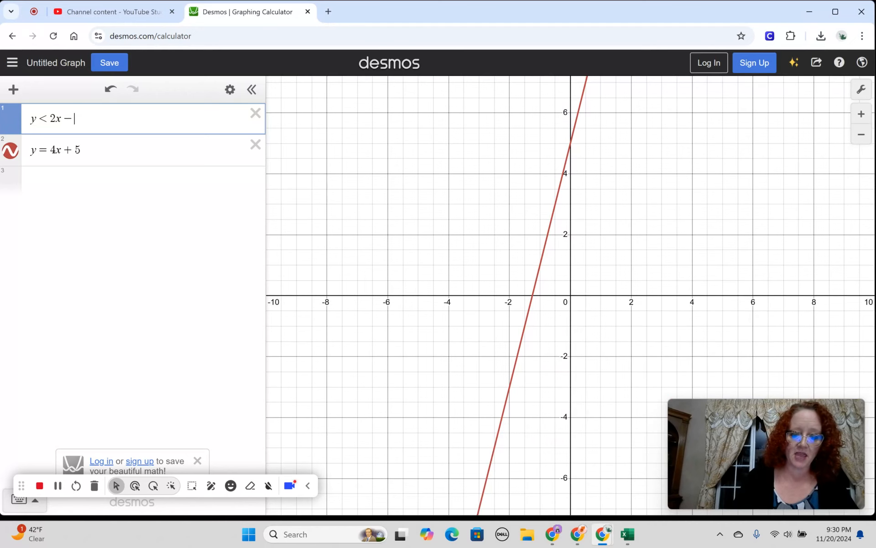
pyautogui.write('6')
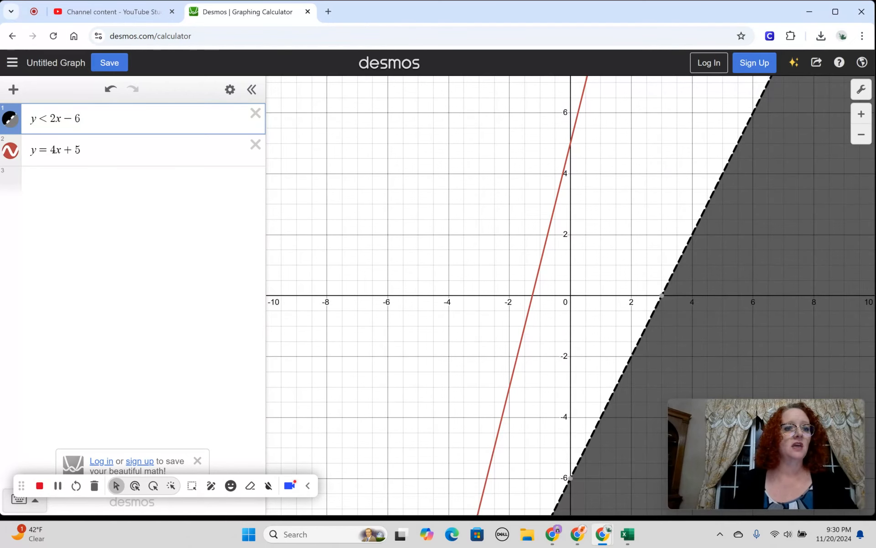
# - Replace the second equation, y = 4x + 5, with the inequality 3x + y > 5 to graph a system of inequalities
pyautogui.doubleClick(168, 154)
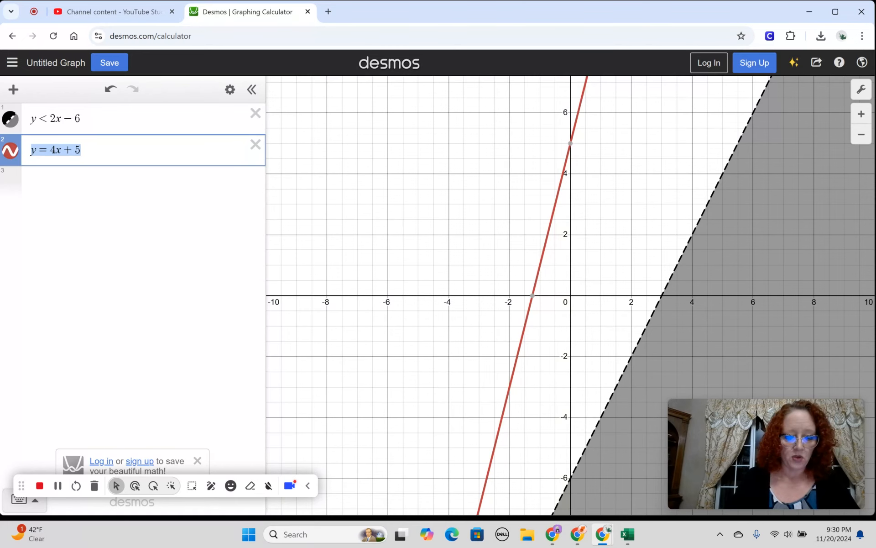
pyautogui.write('3x + ')
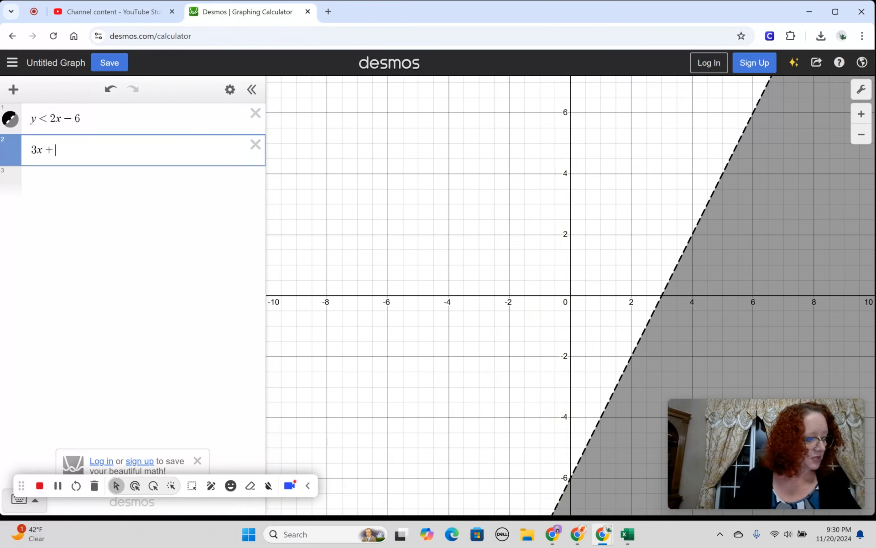
pyautogui.write('y ')
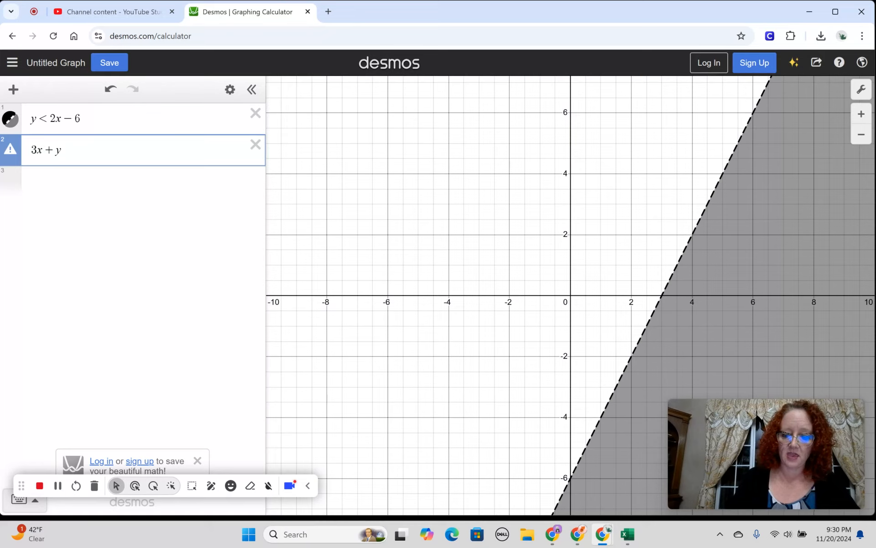
pyautogui.write('> 5')
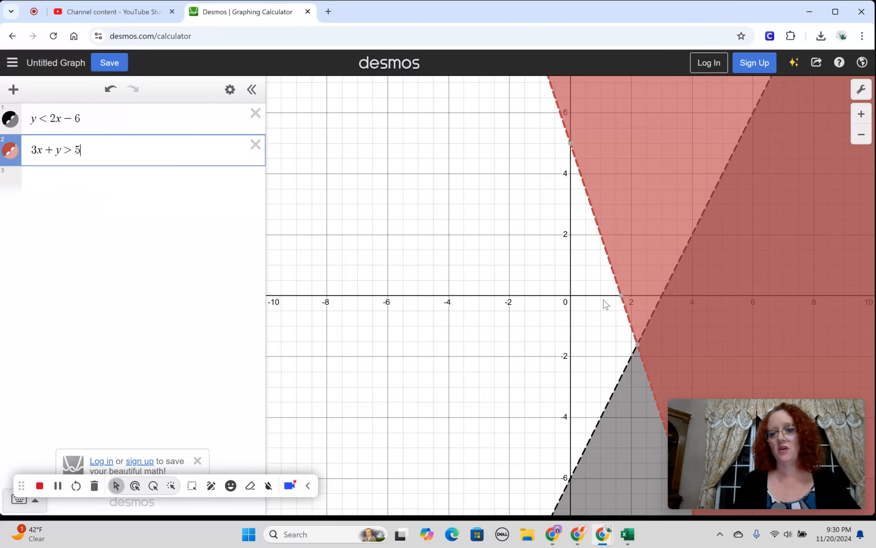
pyautogui.scroll(-1, 604, 299)
pyautogui.scroll(-5, 603, 300)
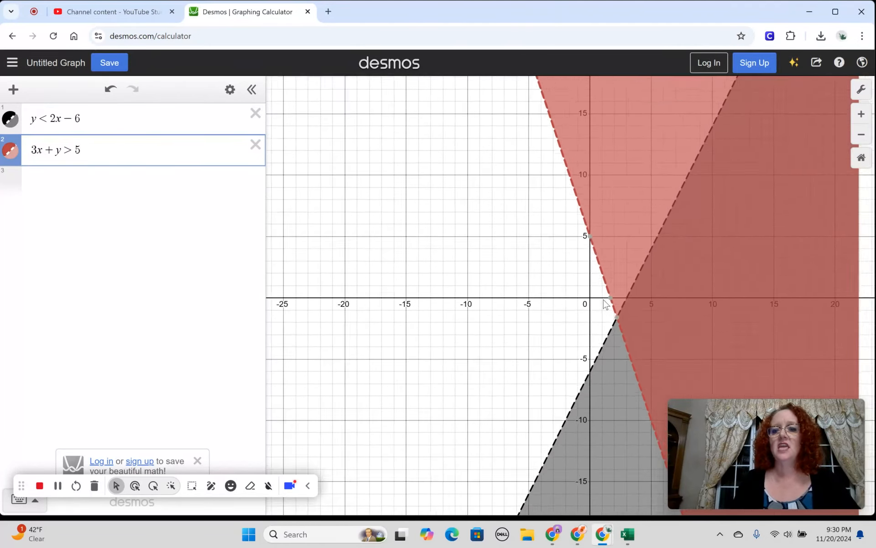
pyautogui.scroll(-3, 603, 300)
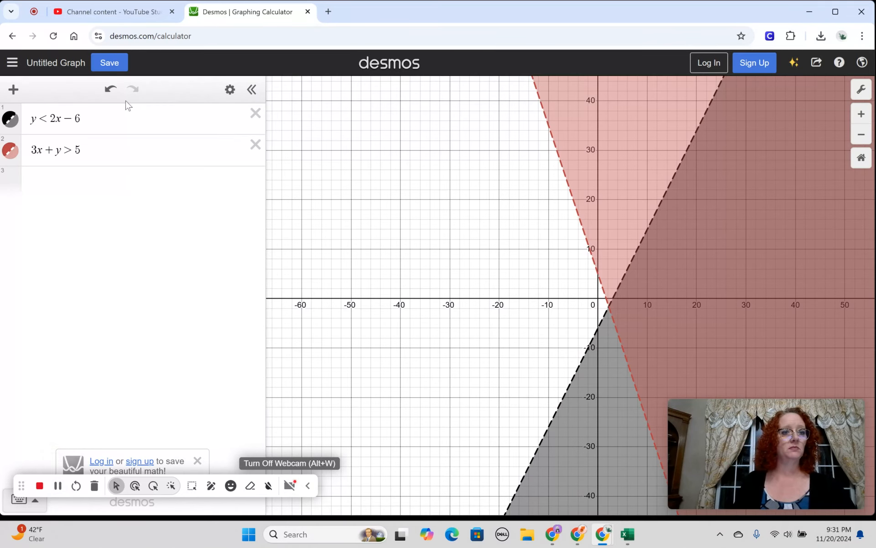
# - Open the example graph Lines: Slope Intercept Form and set its sliders to m = −2.8 and b = 5.1
pyautogui.click(12, 63)
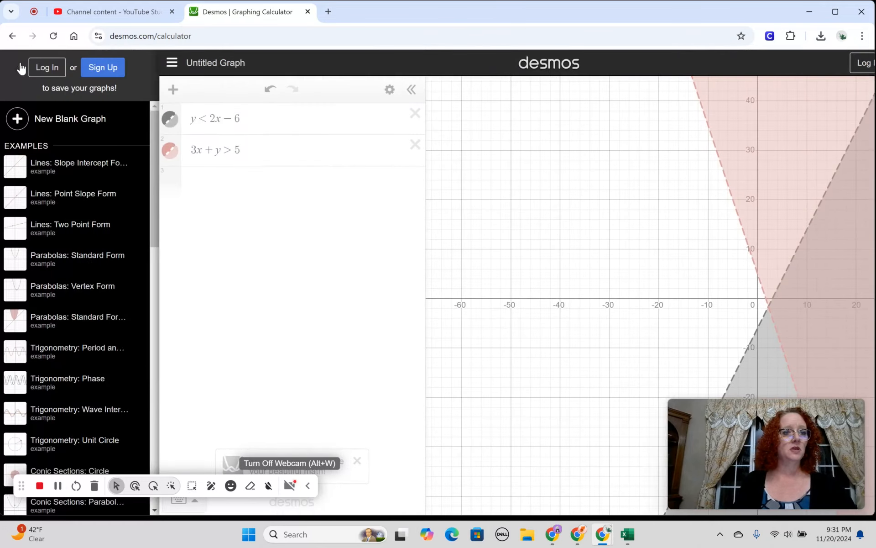
pyautogui.click(69, 167)
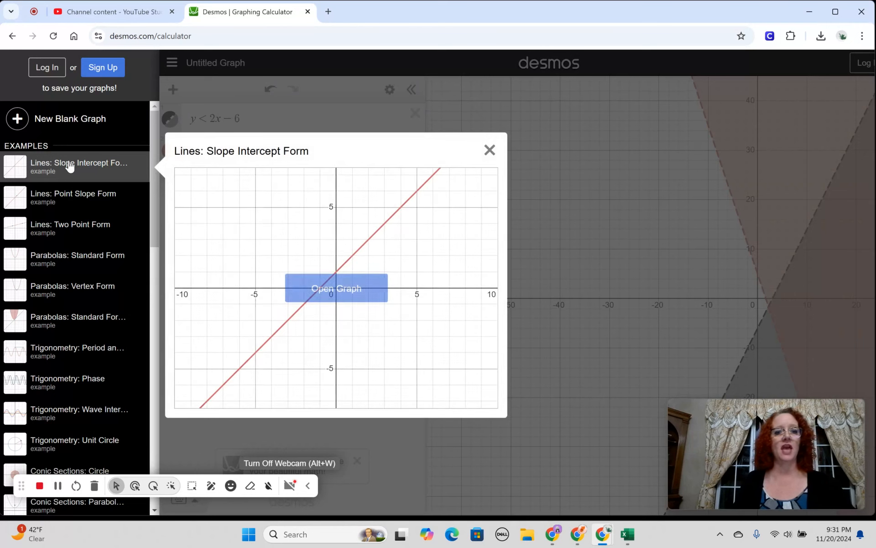
pyautogui.click(358, 287)
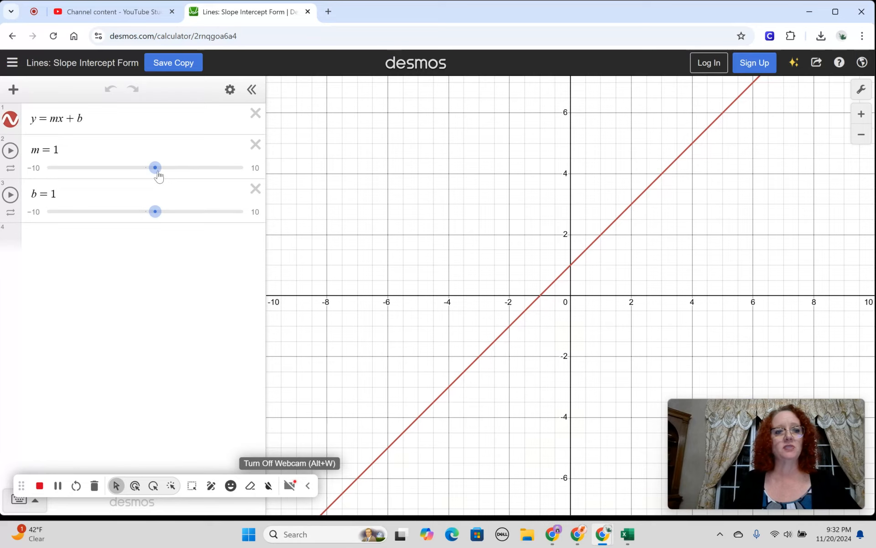
pyautogui.moveTo(155, 167); pyautogui.dragTo(118, 168)
pyautogui.moveTo(156, 213); pyautogui.dragTo(197, 212)
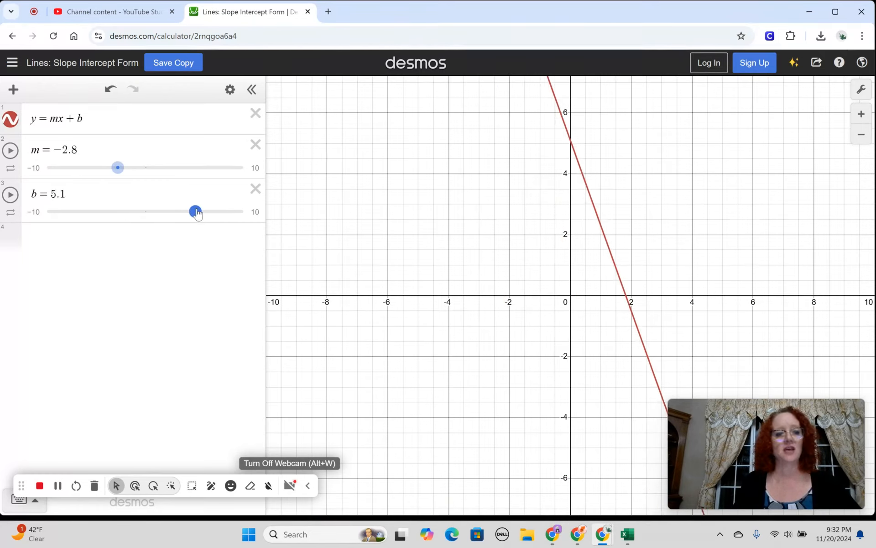
# - Open the example graph Parabolas: Vertex Form and set its sliders to a = 2.3, h = 2 and k = 4.4
pyautogui.click(12, 64)
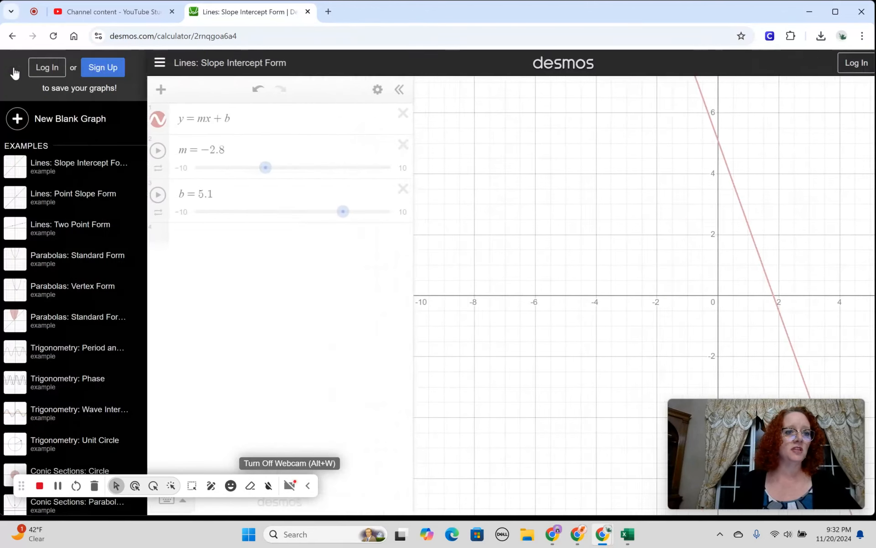
pyautogui.click(72, 286)
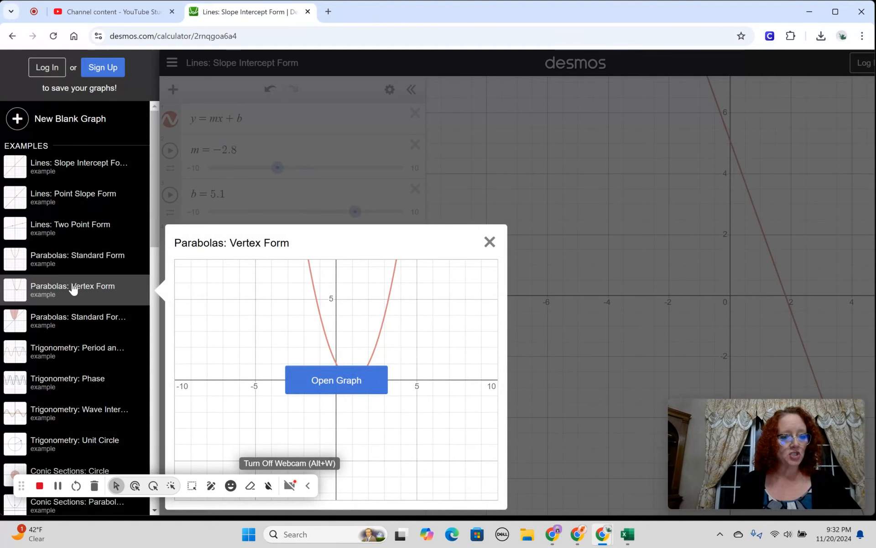
pyautogui.click(350, 381)
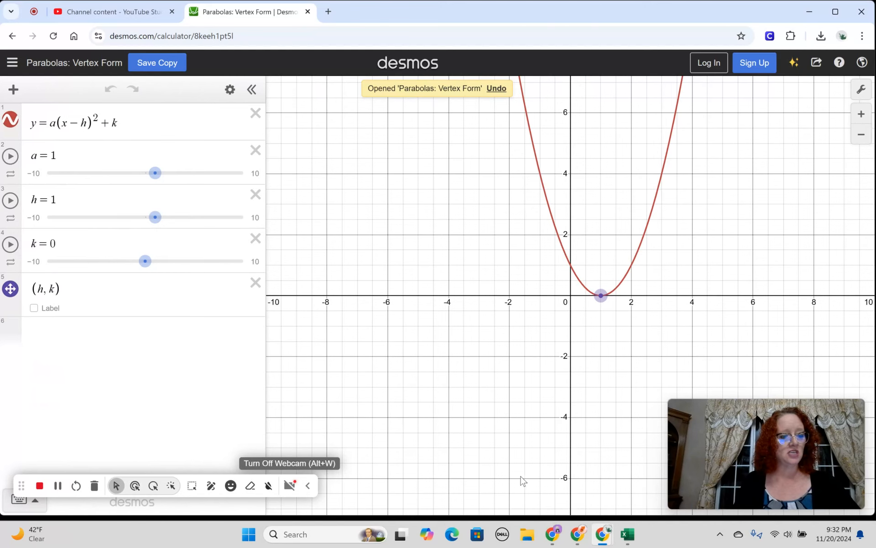
pyautogui.moveTo(155, 173)
pyautogui.mouseDown()
pyautogui.moveTo(82, 175)
pyautogui.moveTo(167, 177)
pyautogui.mouseUp()
pyautogui.moveTo(159, 220)
pyautogui.mouseDown()
pyautogui.moveTo(93, 220)
pyautogui.moveTo(167, 214)
pyautogui.mouseUp()
pyautogui.moveTo(144, 261); pyautogui.dragTo(188, 259)
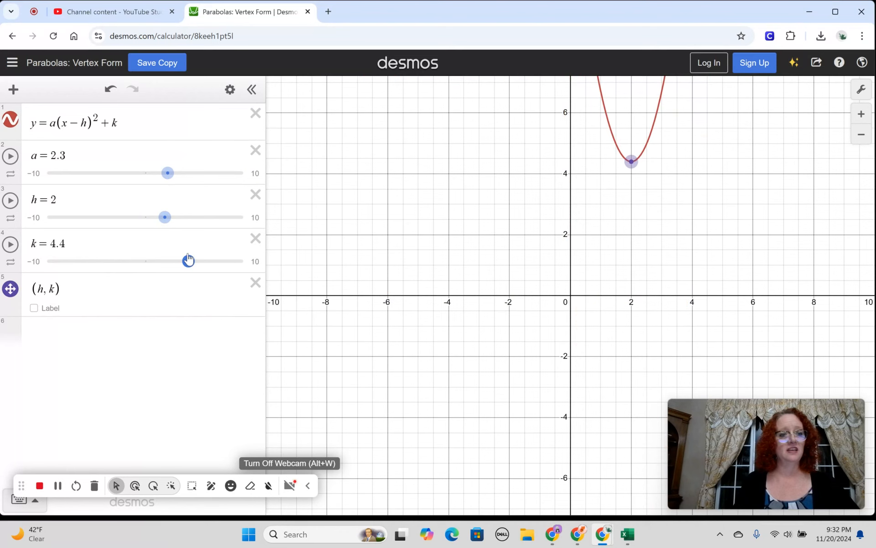
# - Open the example graph Calculus: Derivatives from the built-in examples
pyautogui.click(13, 64)
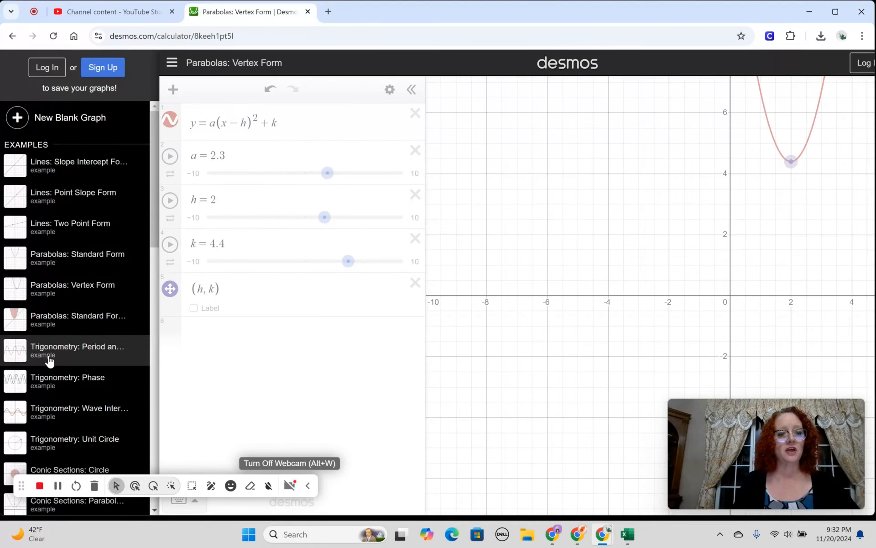
pyautogui.scroll(-9, 42, 347)
pyautogui.scroll(-7, 42, 340)
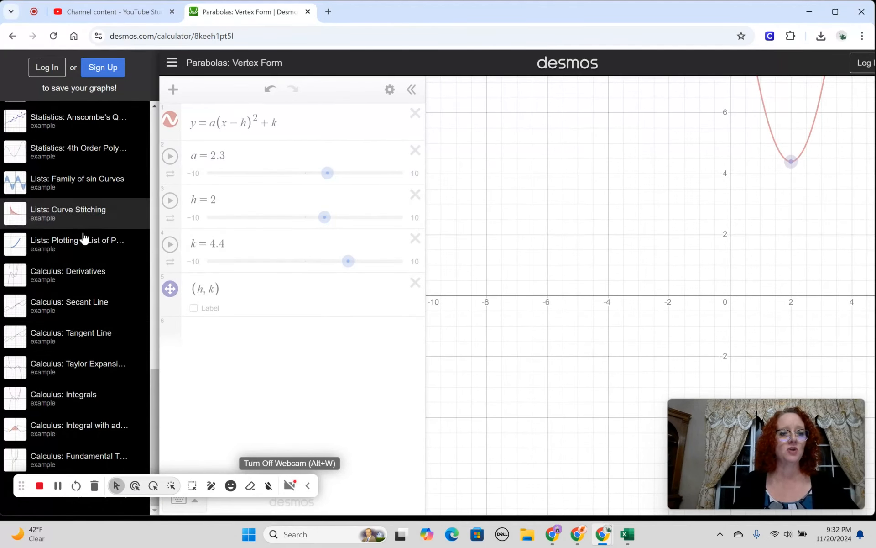
pyautogui.click(85, 272)
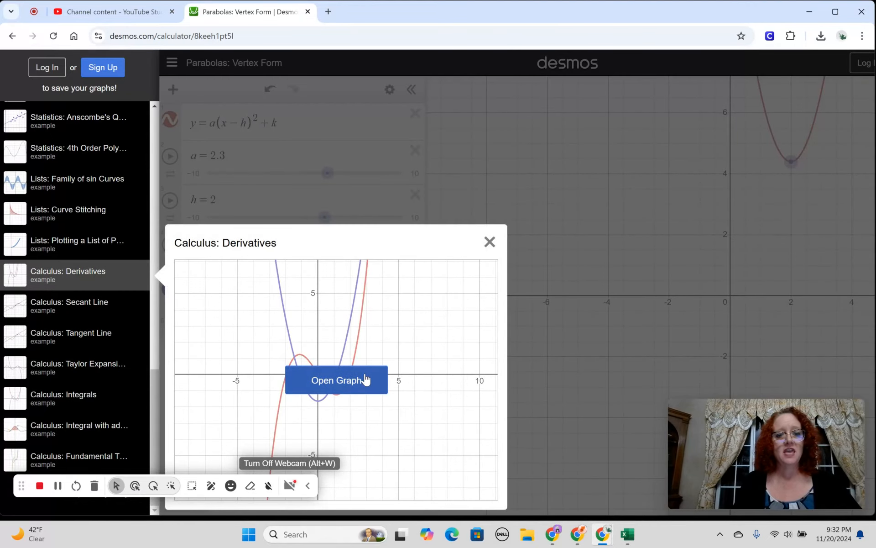
pyautogui.click(351, 380)
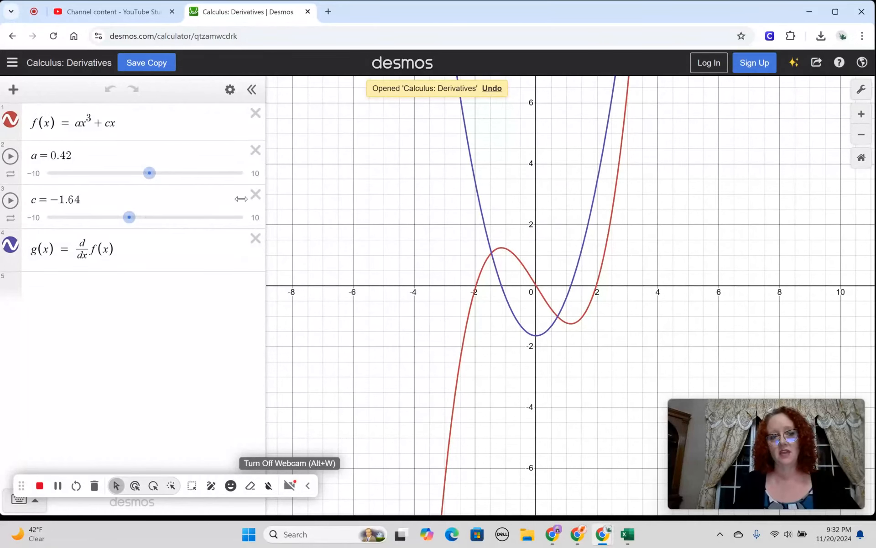